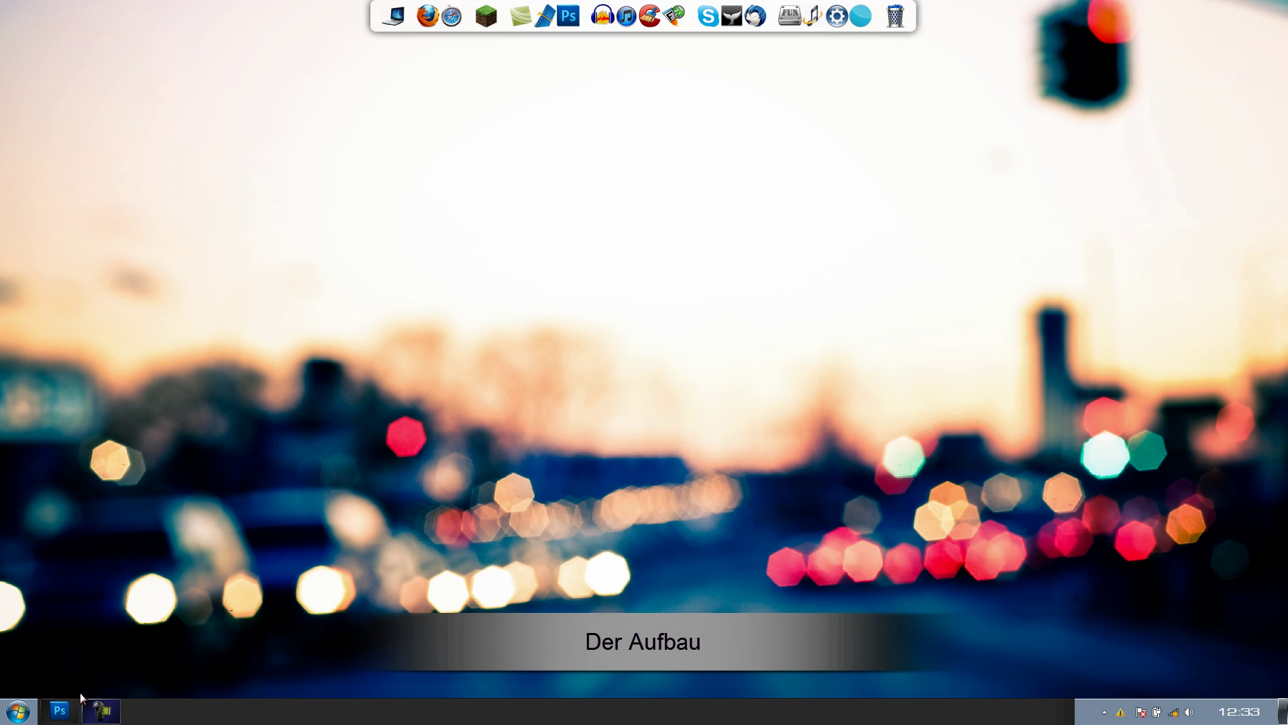
Step: Restore the Photoshop window showing the blank white Unbenannt-1 document from the taskbar
left_click(72, 705)
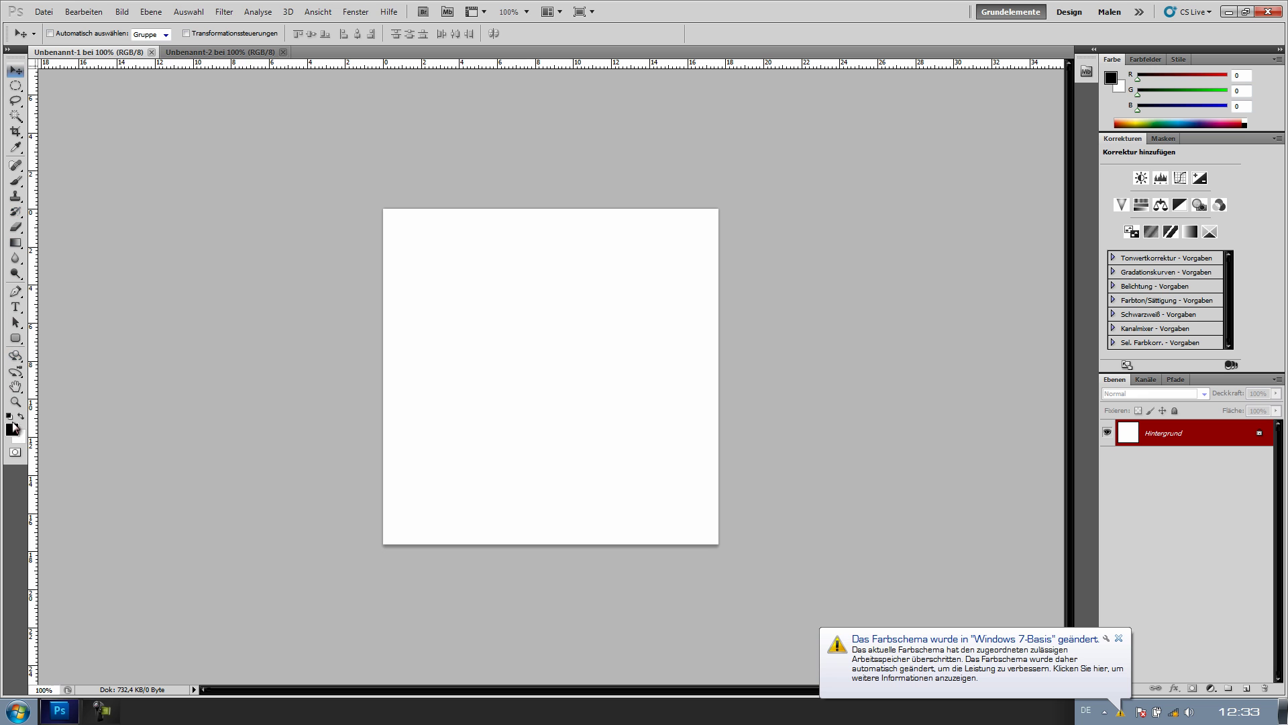
left_click(16, 86)
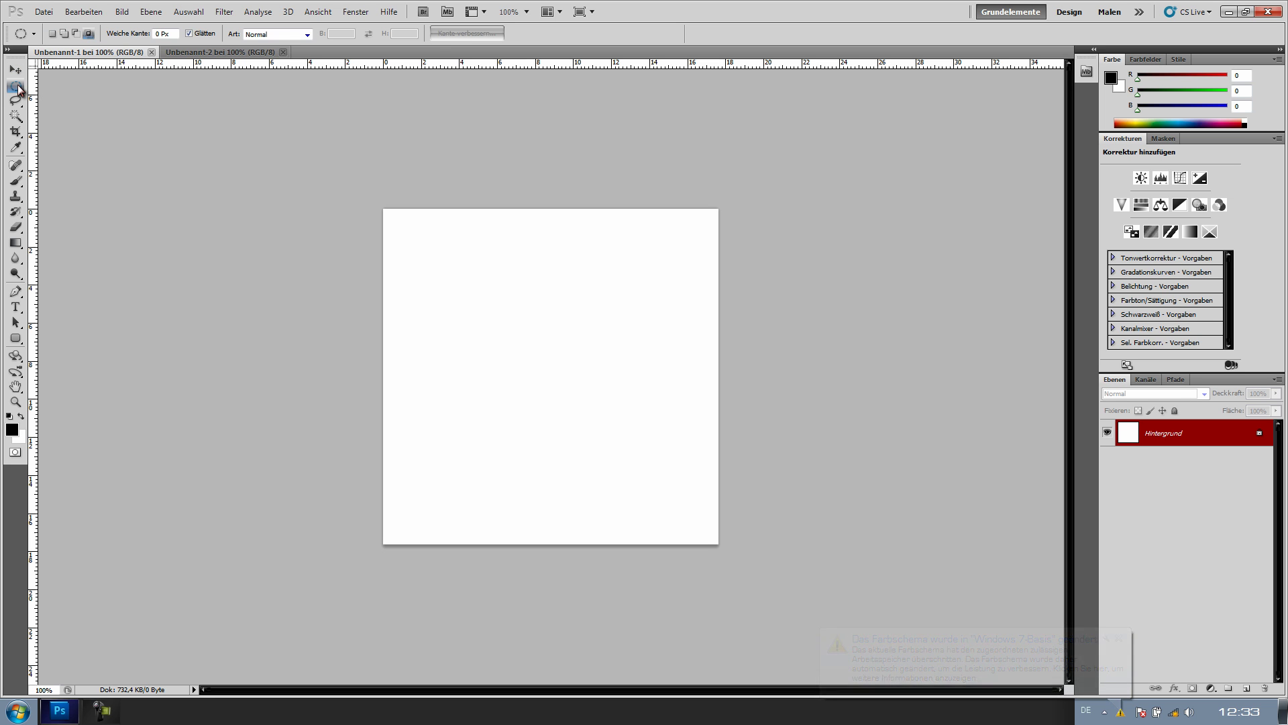
left_click(16, 180)
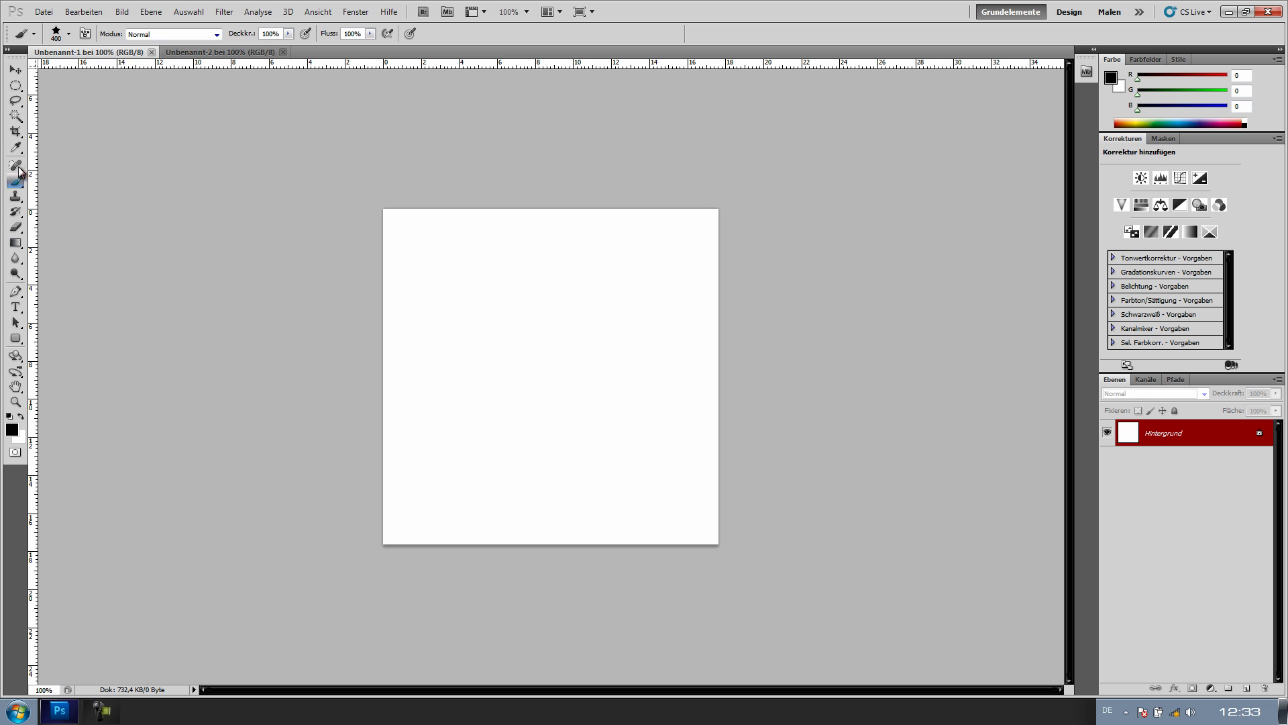
left_click(16, 70)
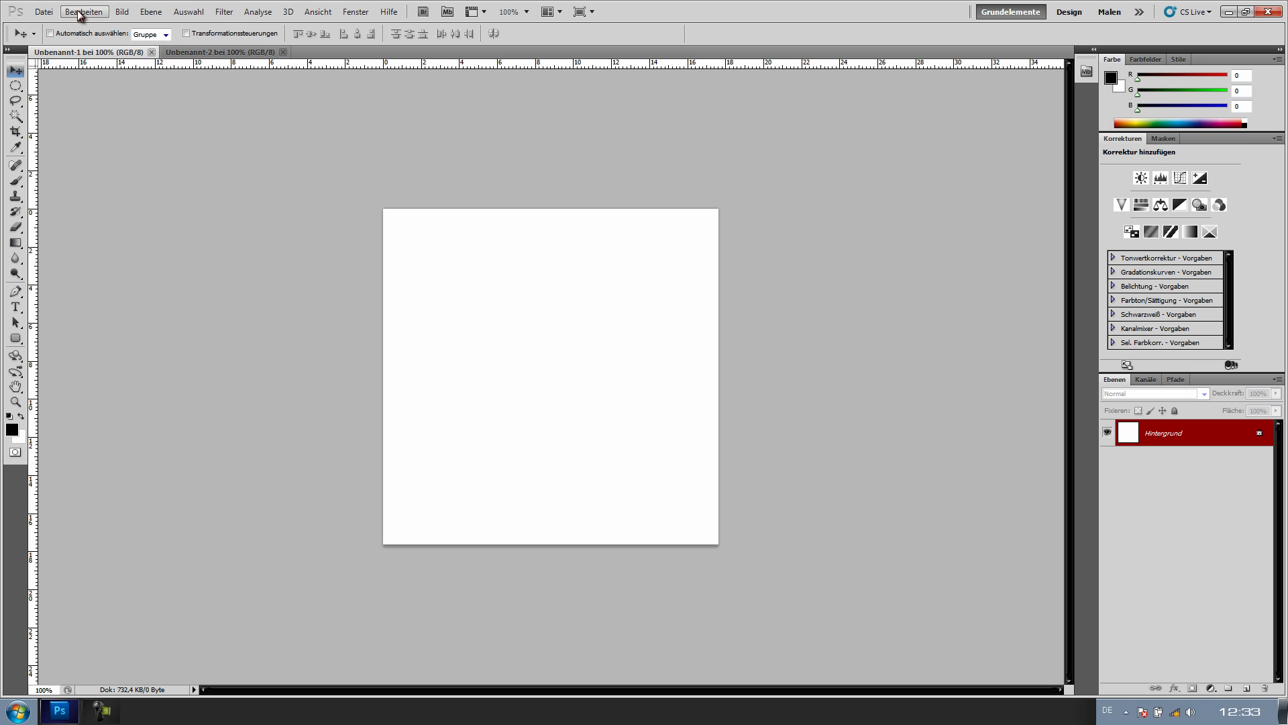
Step: Browse the Datei, Bearbeiten and Bild menus in turn
left_click(54, 11)
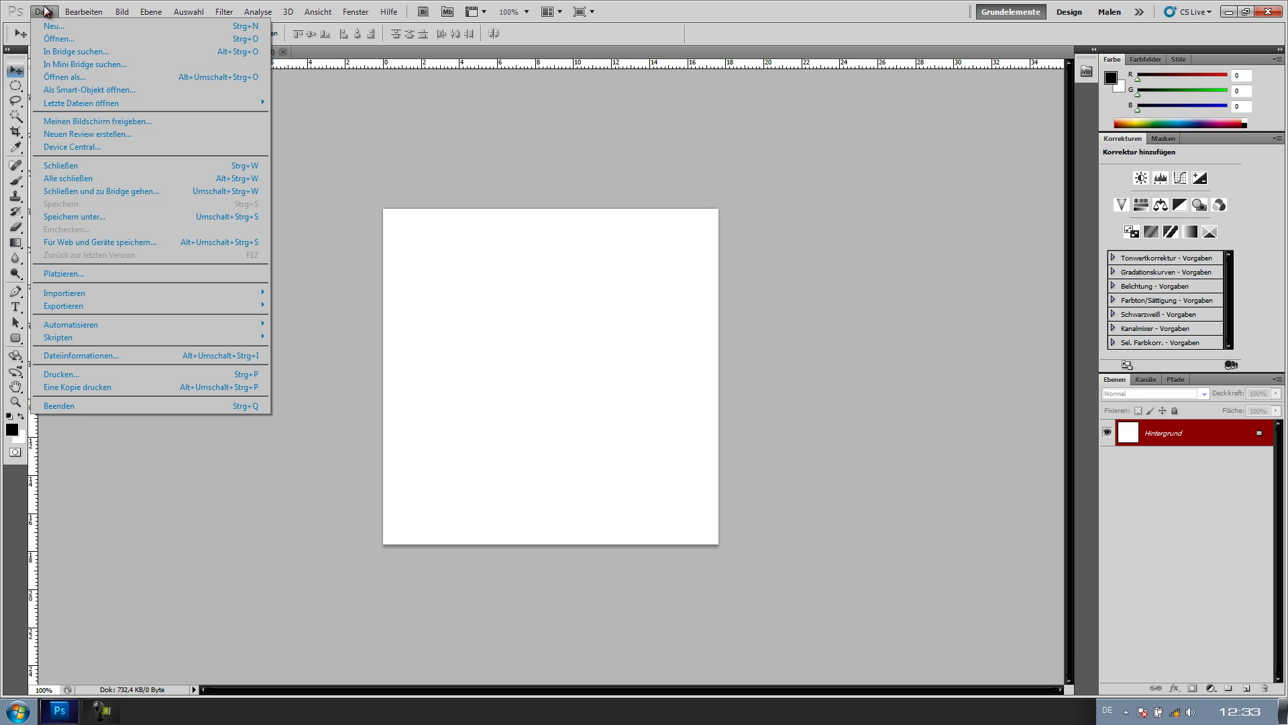
left_click(49, 12)
left_click(91, 11)
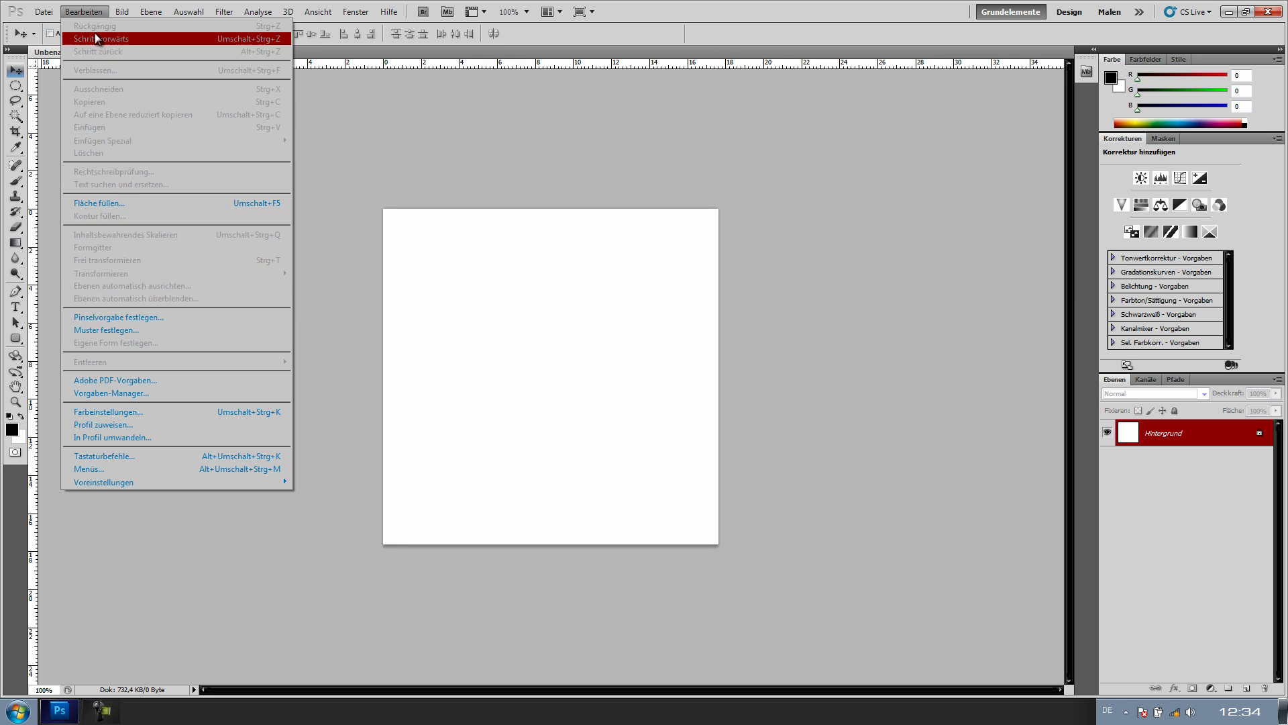
left_click(97, 12)
left_click(129, 11)
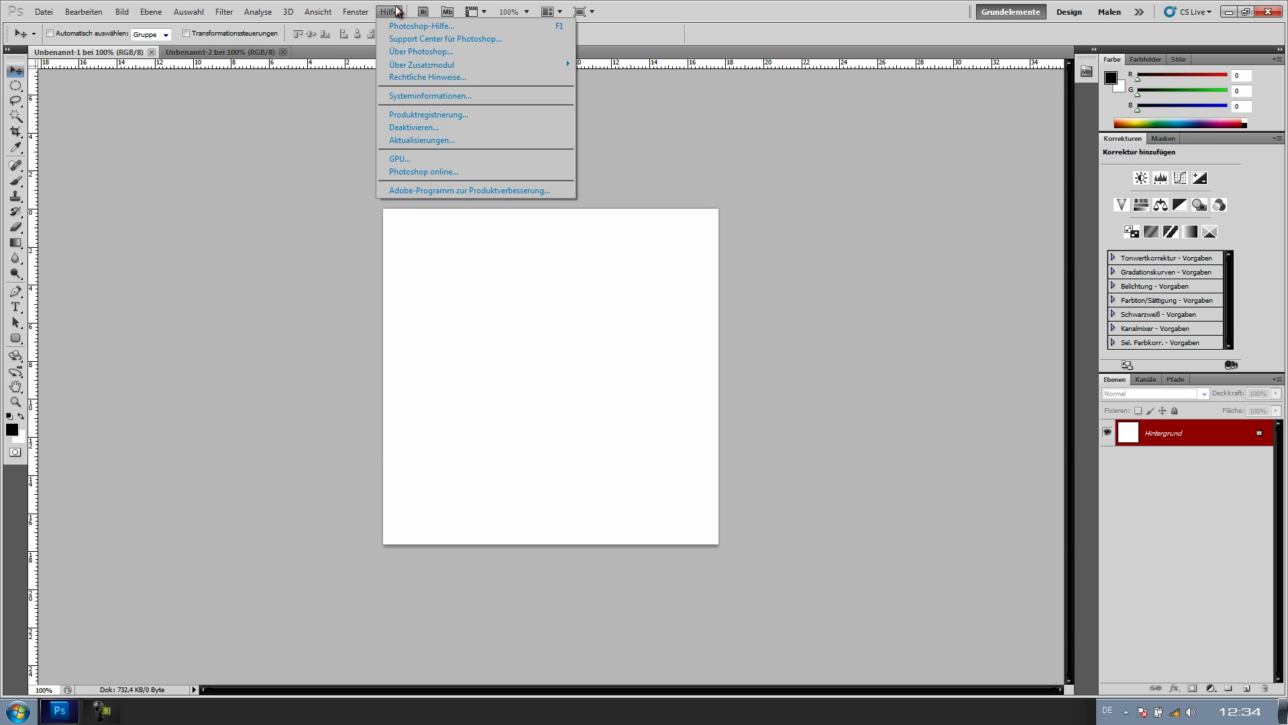
Step: Zoom the canvas to 200%, then back to 100%, using the application bar's zoom presets
left_click(526, 11)
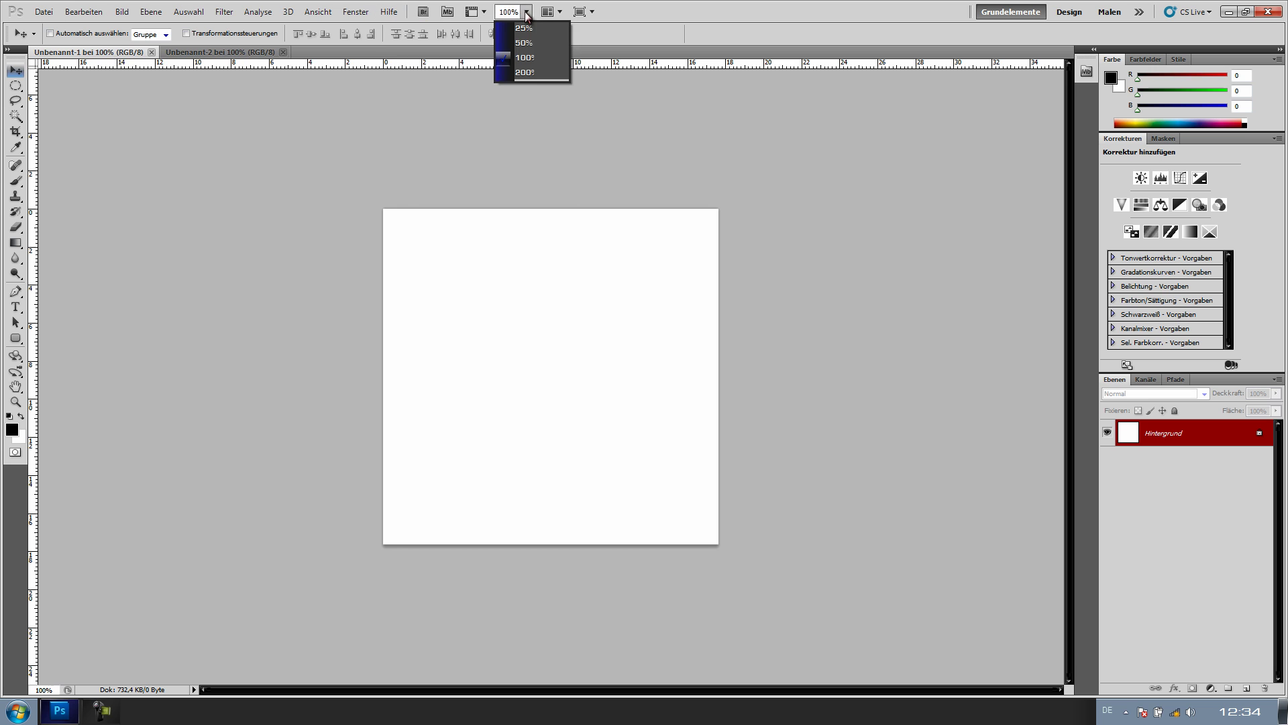
left_click(526, 73)
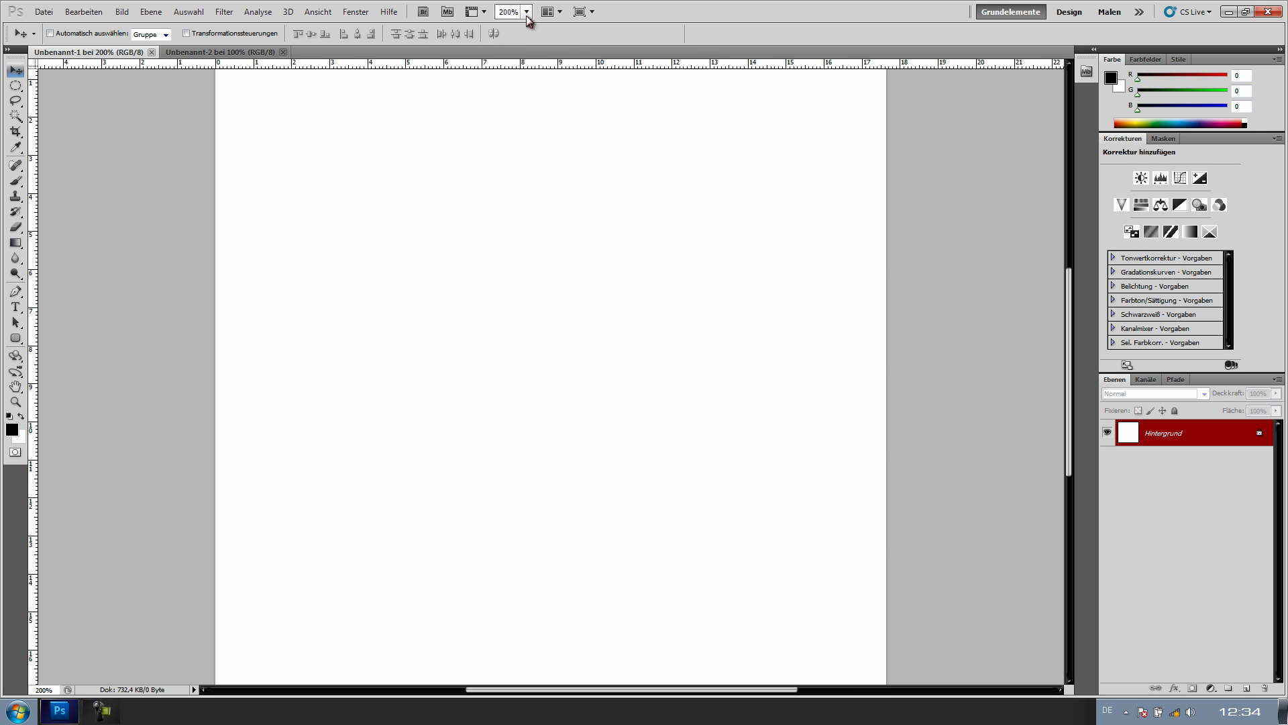
left_click(527, 12)
left_click(524, 57)
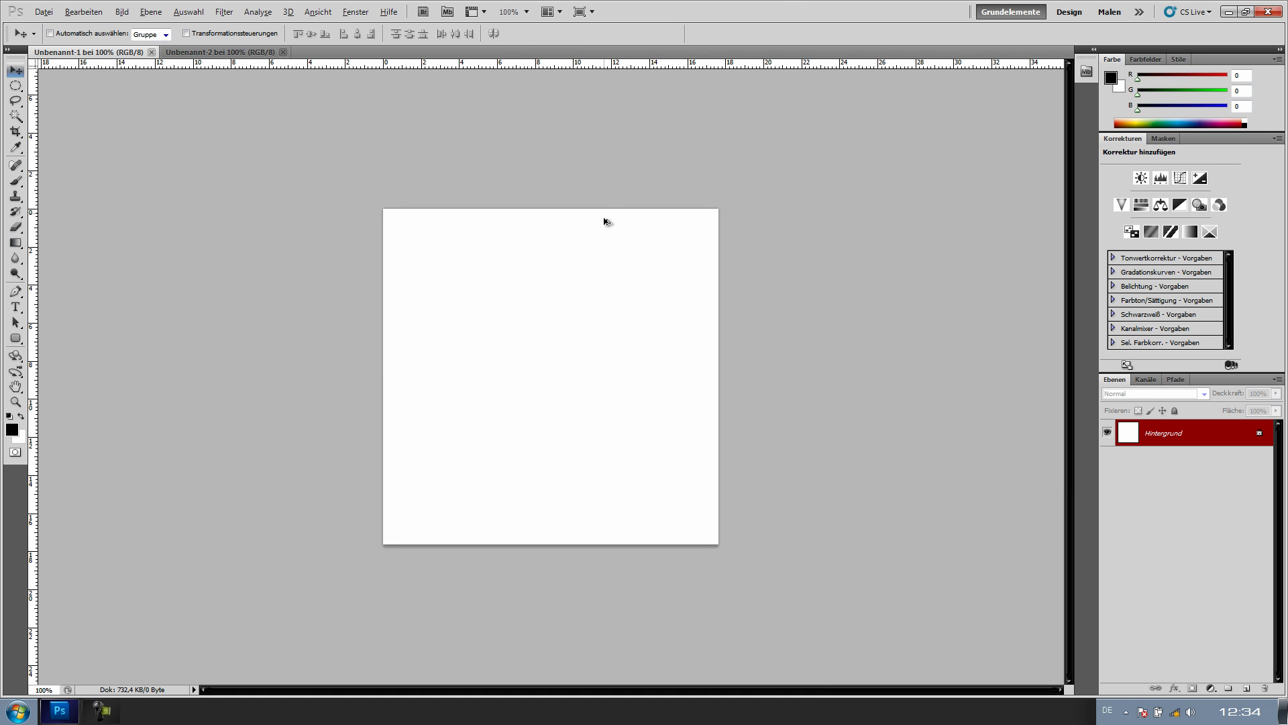
Step: Scroll-zoom into the blank canvas, then back out to 100%
scroll(597, 321, "up", 1)
scroll(596, 320, "up", 1)
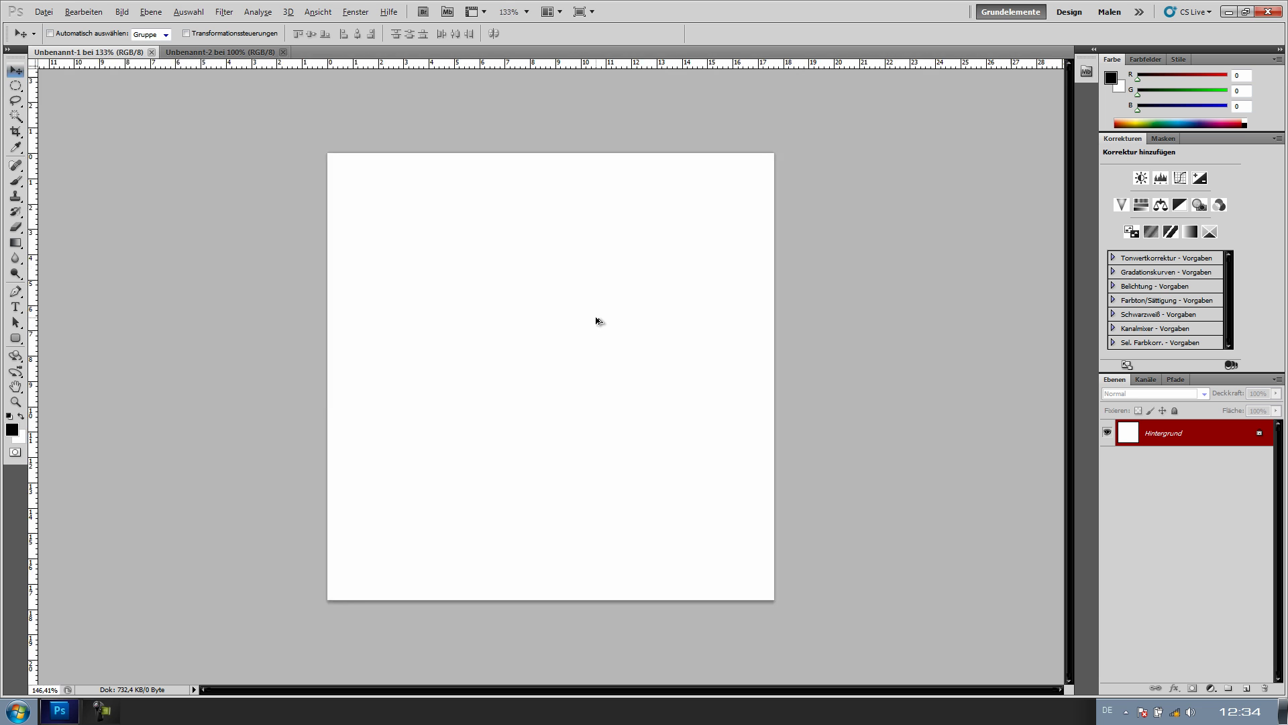
scroll(596, 320, "up", 2)
scroll(596, 321, "down", 3)
scroll(596, 320, "down", 1)
scroll(597, 321, "up", 1)
scroll(597, 320, "down", 1)
scroll(597, 321, "down", 1)
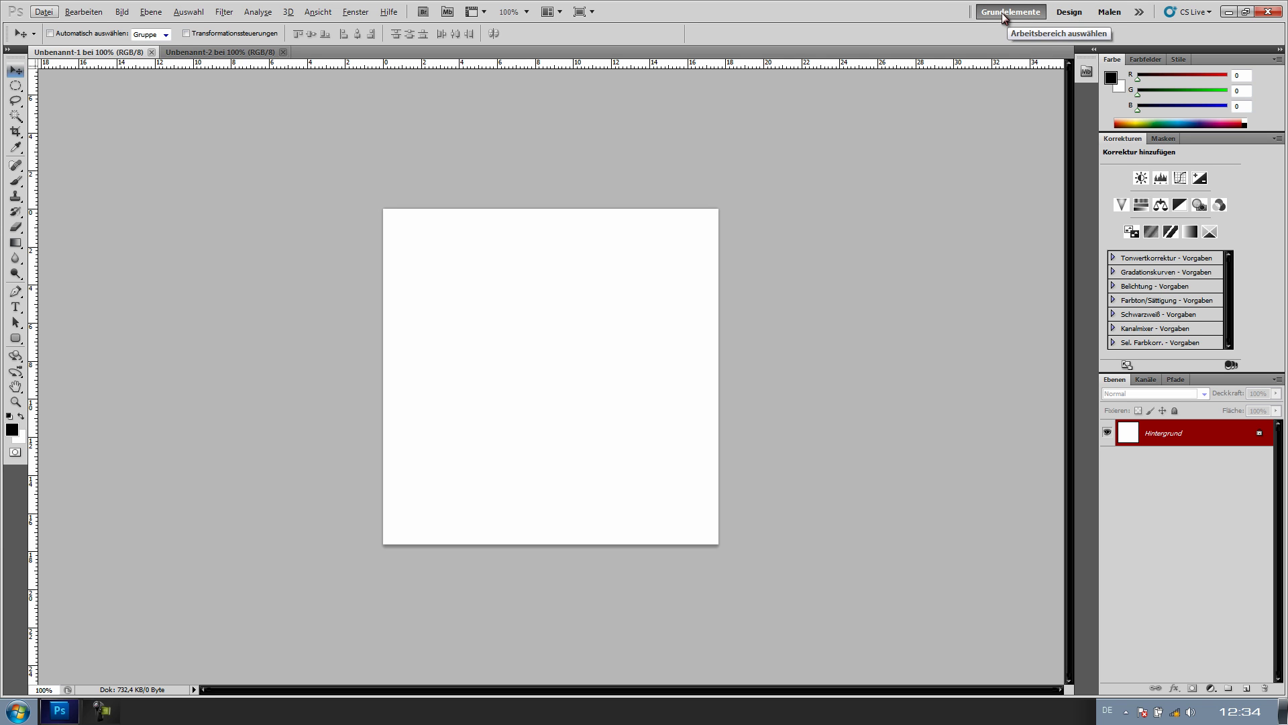
left_click(1064, 12)
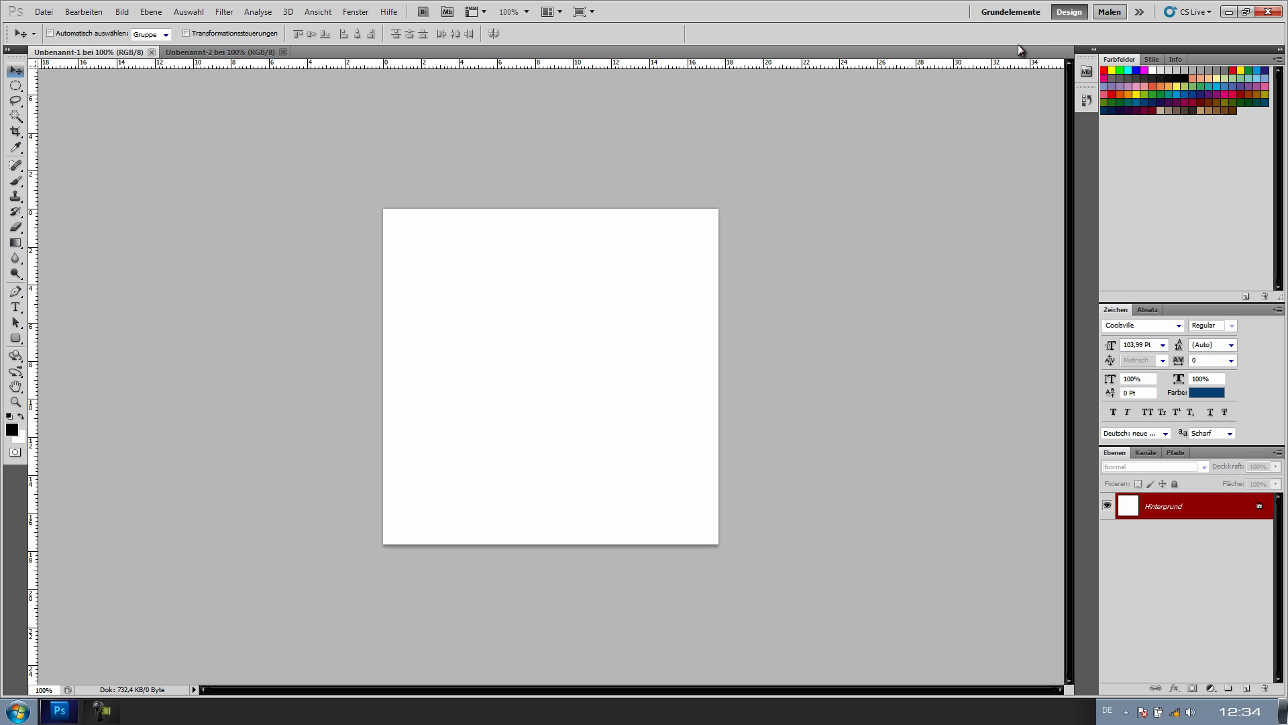
left_click(1010, 12)
left_click(1139, 12)
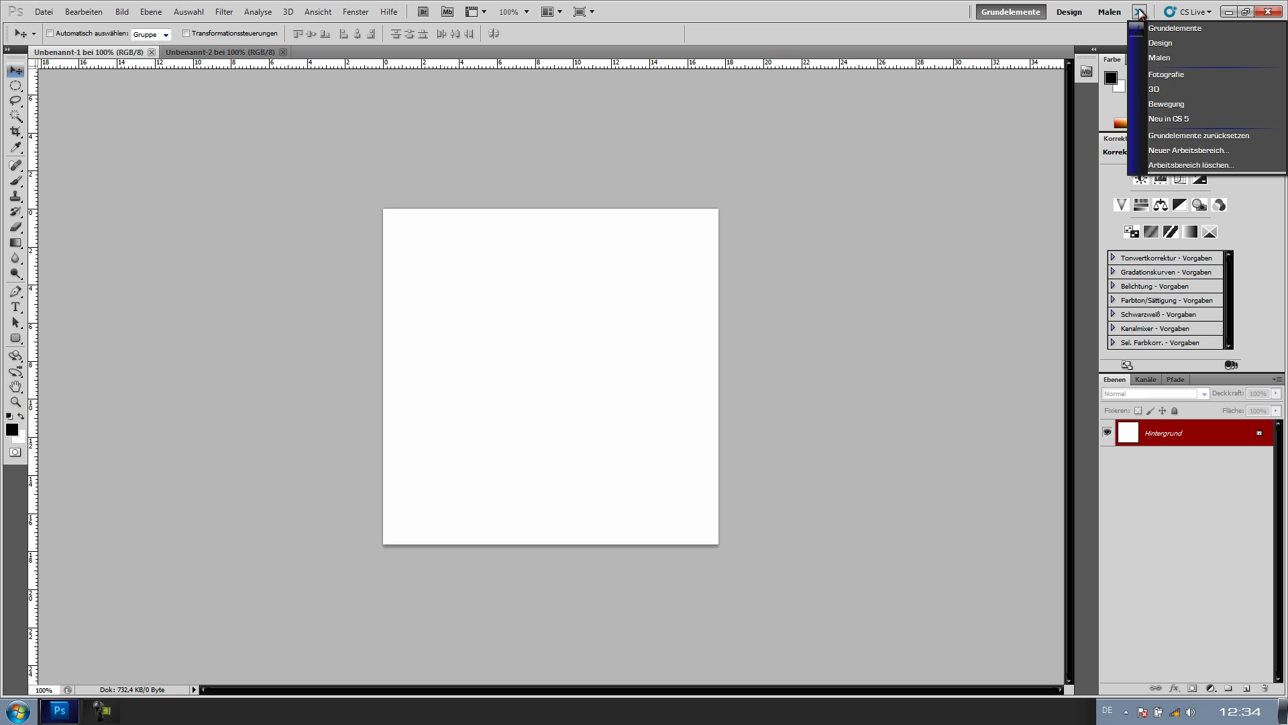
left_click(948, 30)
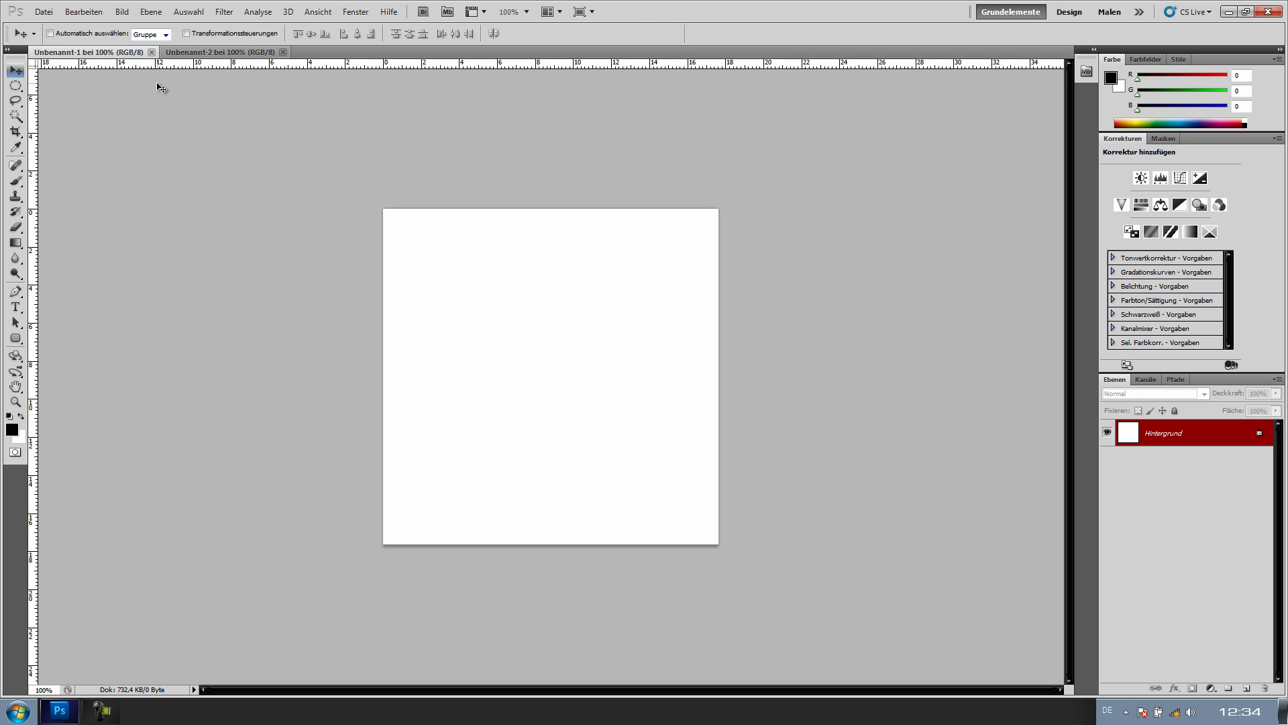
left_click(17, 91)
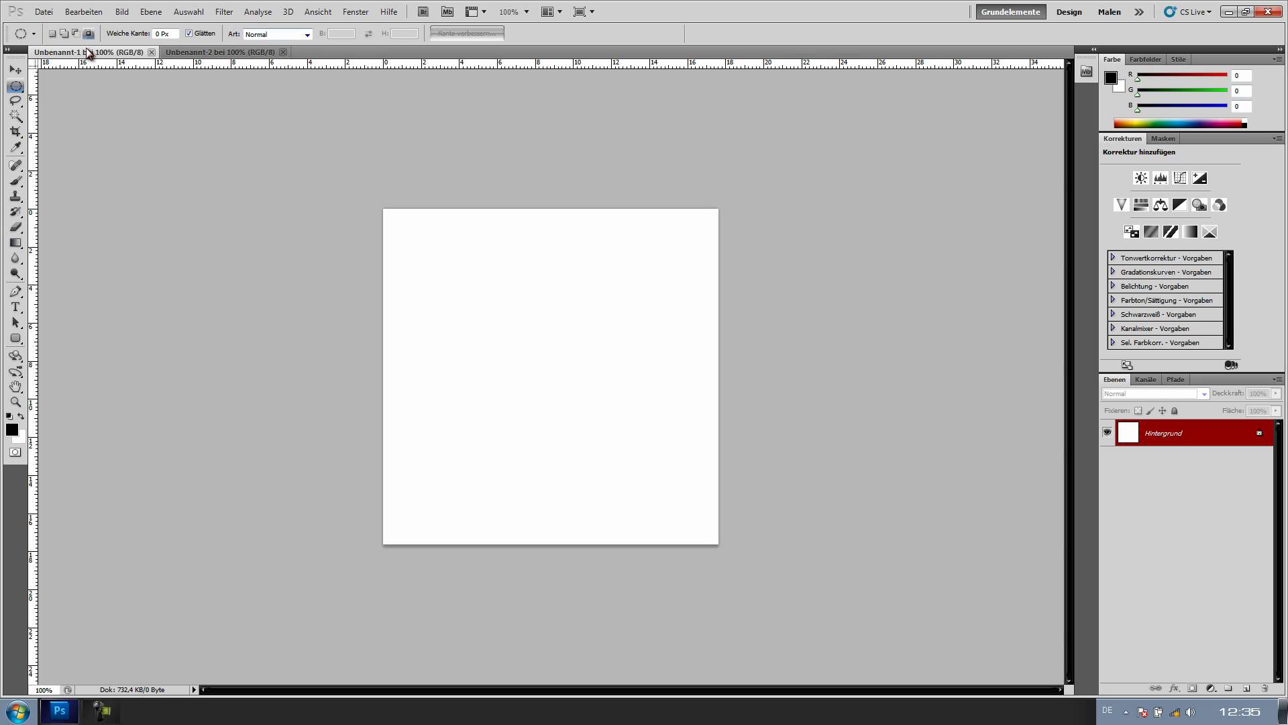
left_click(16, 70)
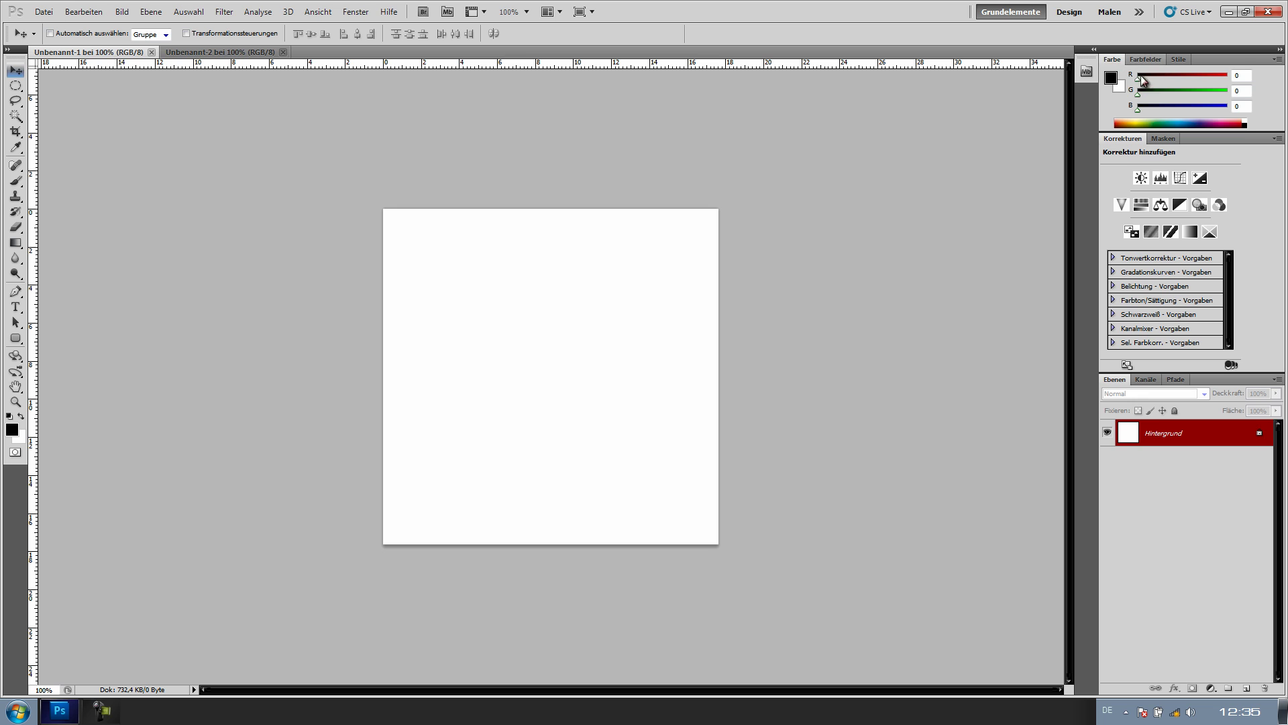
left_click(1147, 60)
left_click(1175, 59)
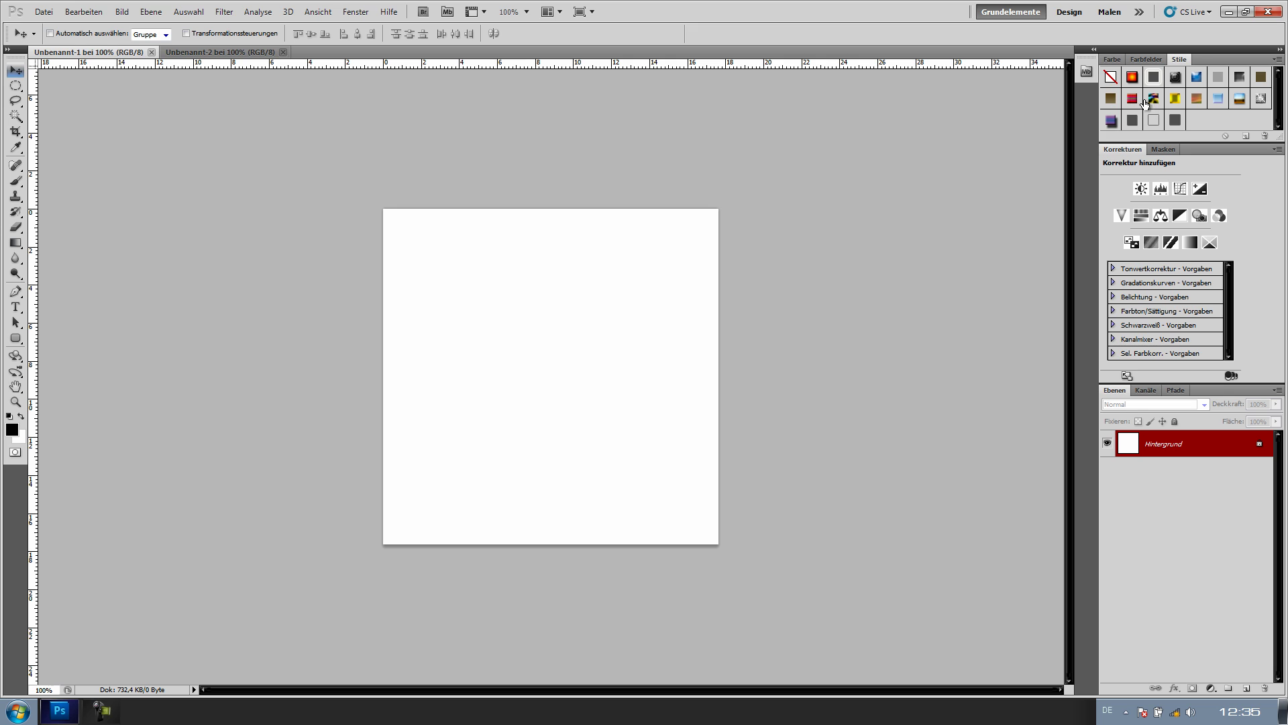
left_click(1119, 59)
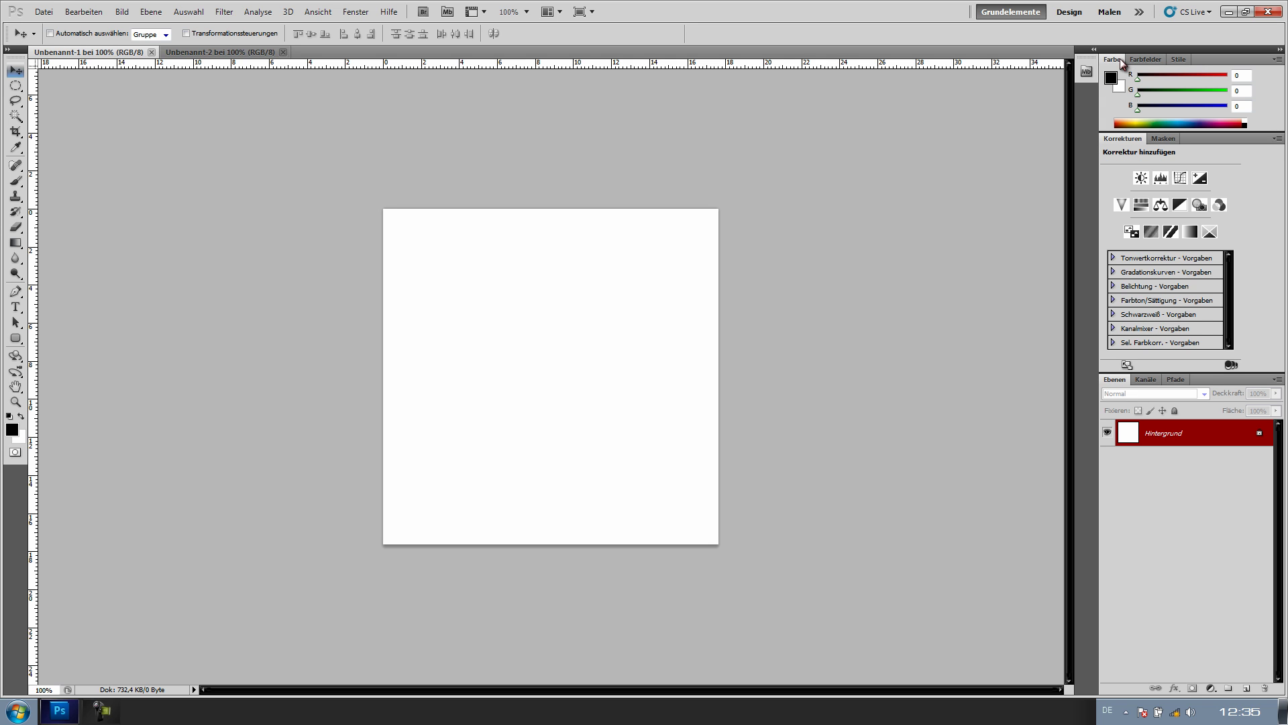